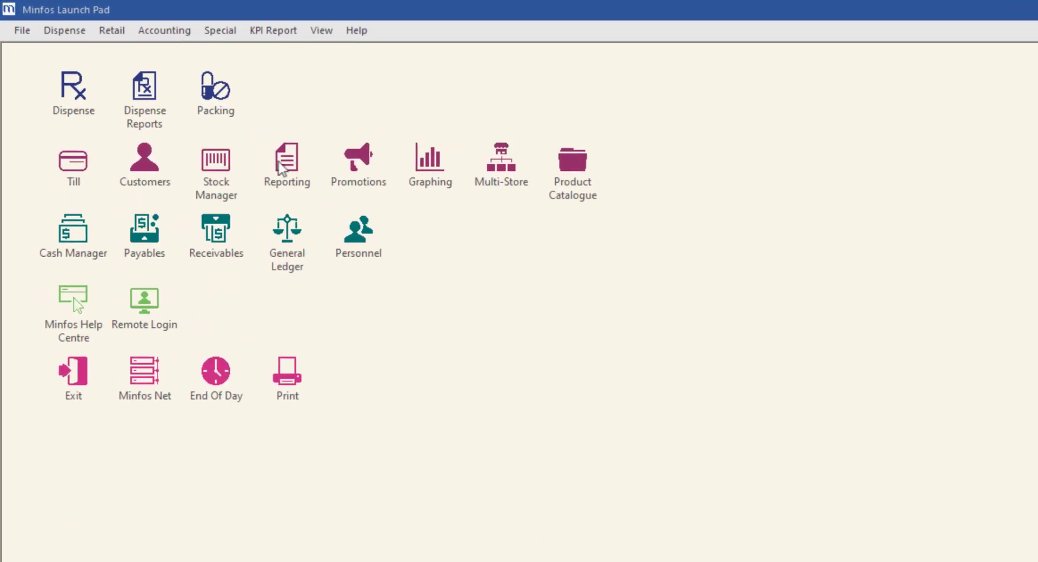
From the Launch Pad's Dispense module, open Maintenance > 4. Prescribers to list prescribers
click(81, 92)
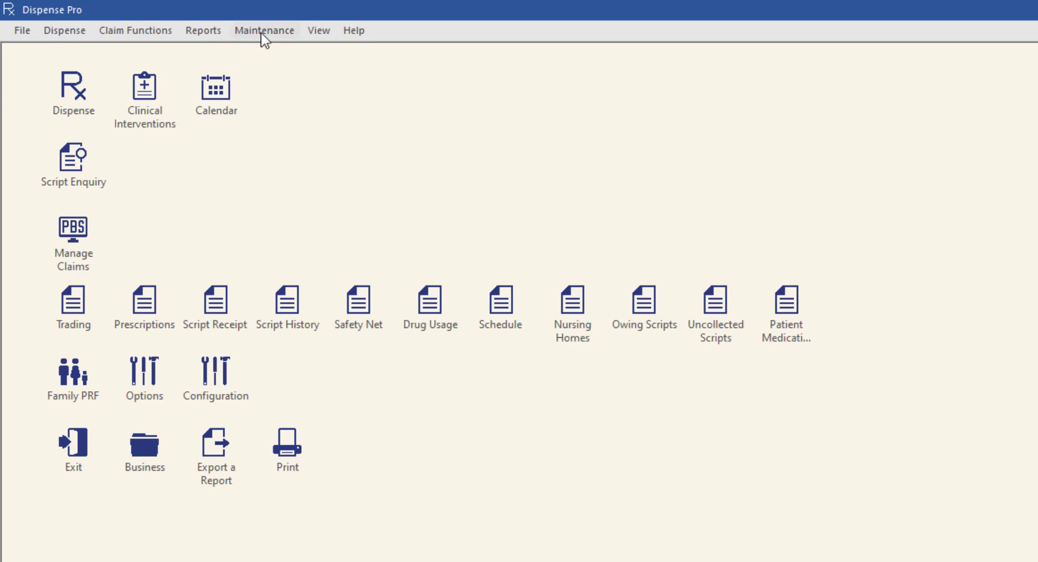
click(262, 31)
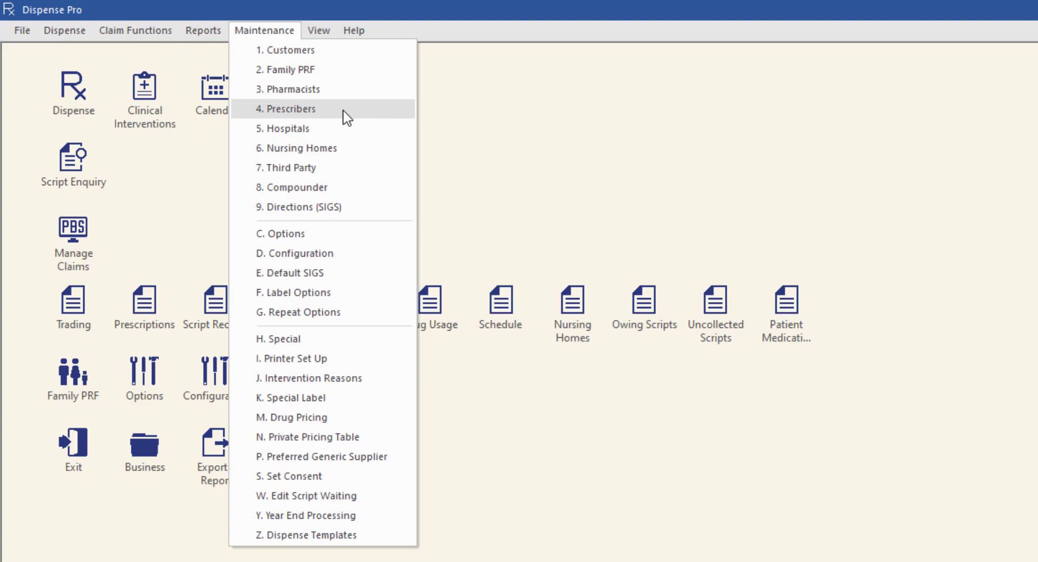
click(343, 111)
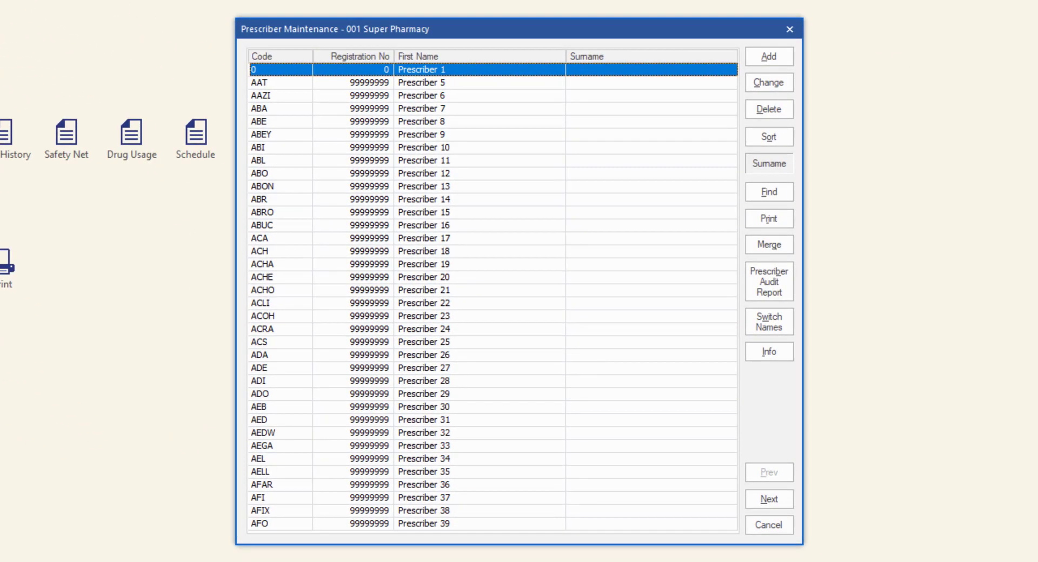
Reopen Prescriber Maintenance from the dispense screen's Extended options, choosing 4. Prescriber Maintenance
key(Escape)
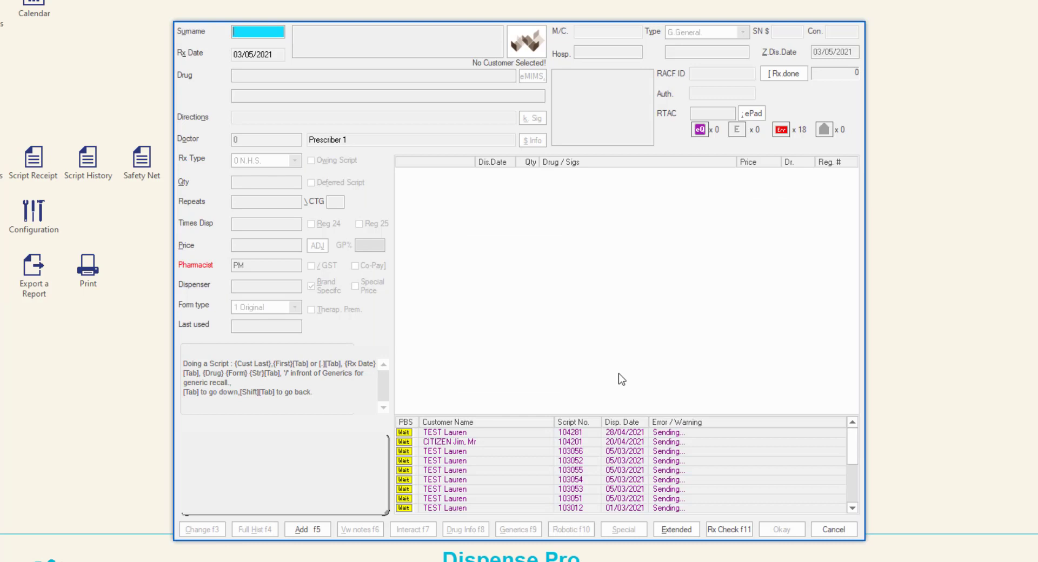
click(683, 532)
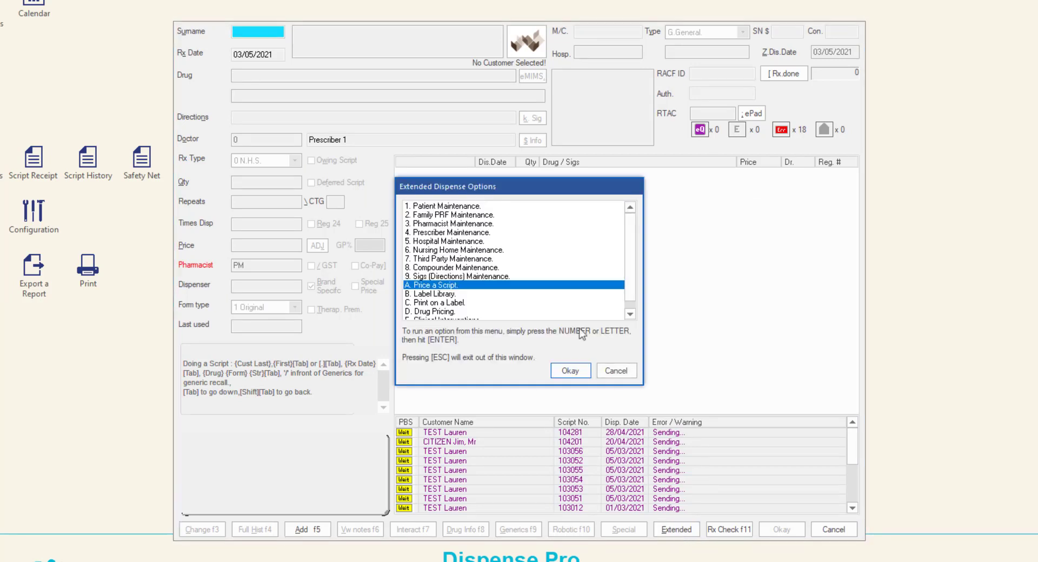
click(531, 233)
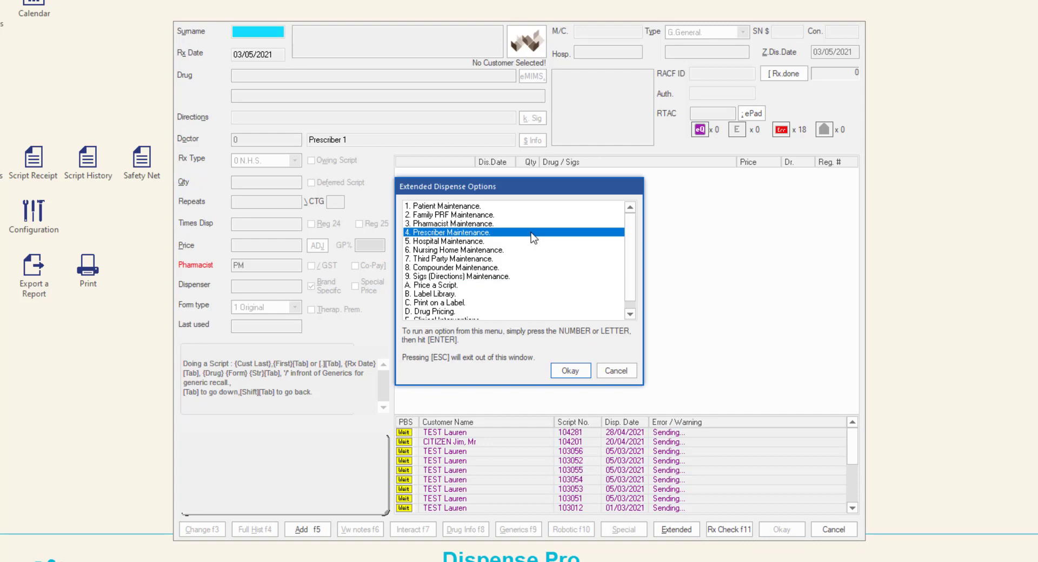
click(570, 371)
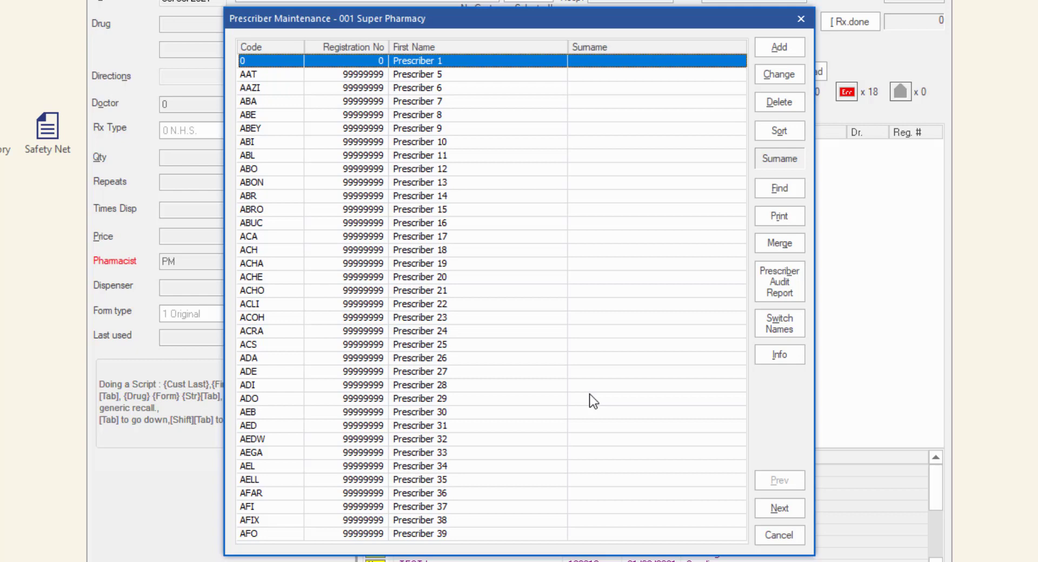
Add a prescriber with the pharmacist's first name and surname, code SMIS, and PHA registration number
click(788, 48)
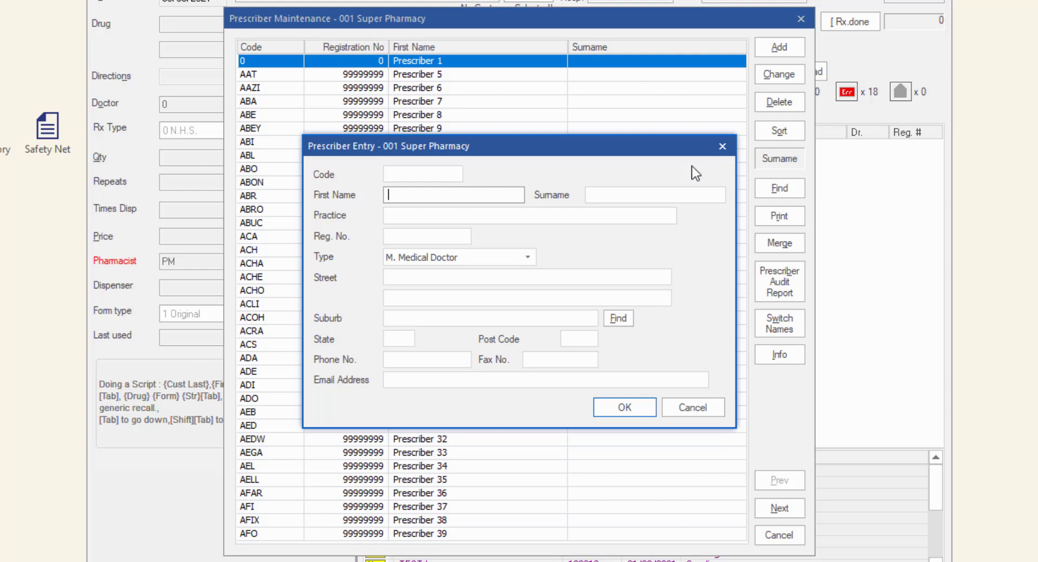
key(Tab)
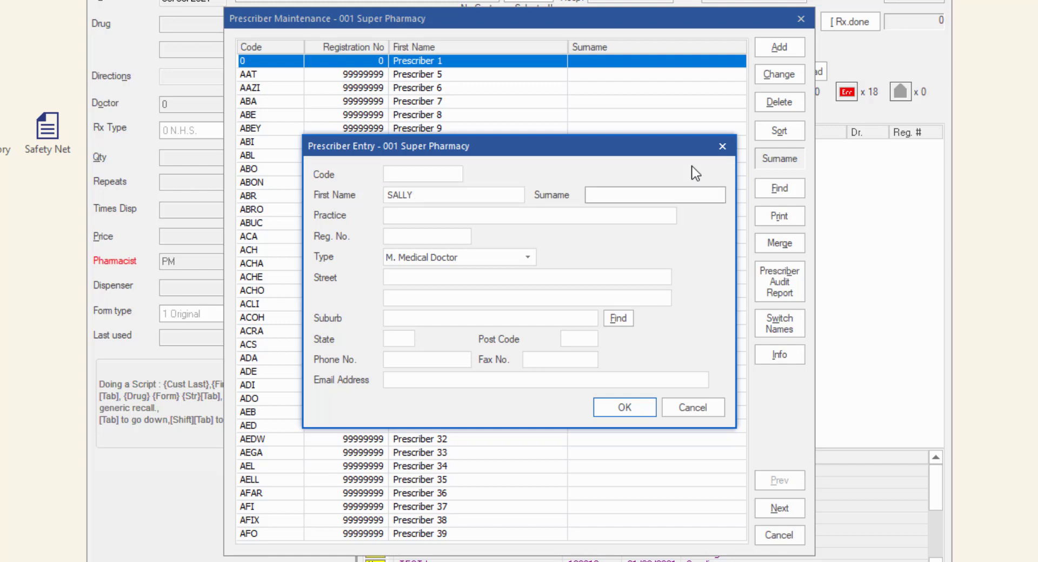
key(Tab)
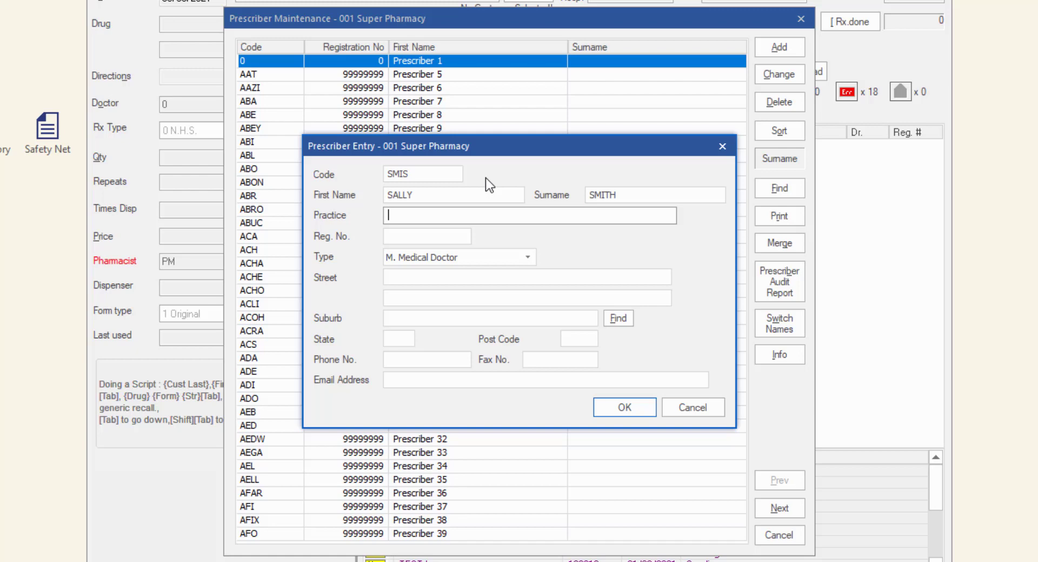
key(shift+Tab)
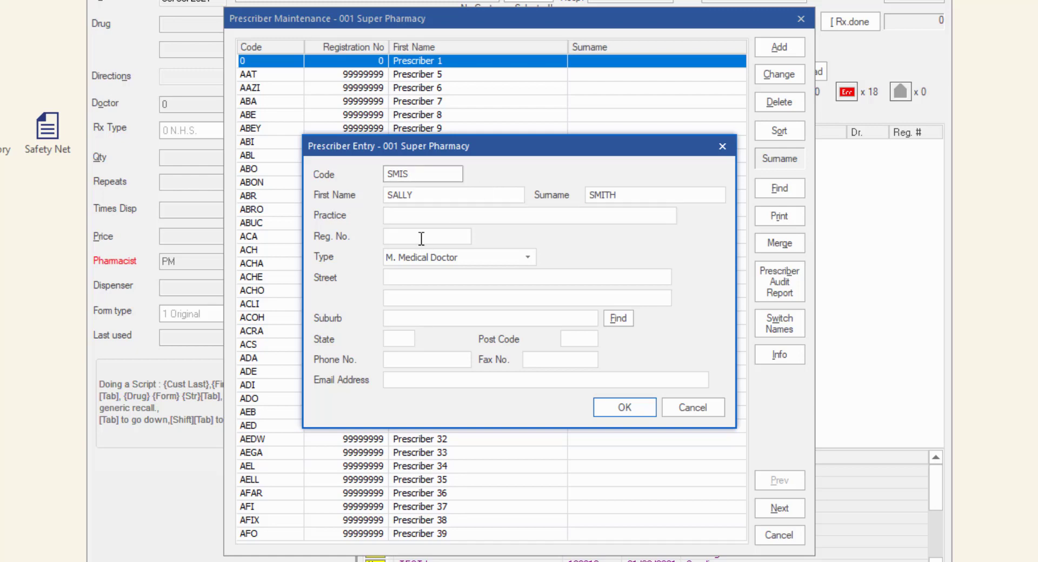
click(422, 238)
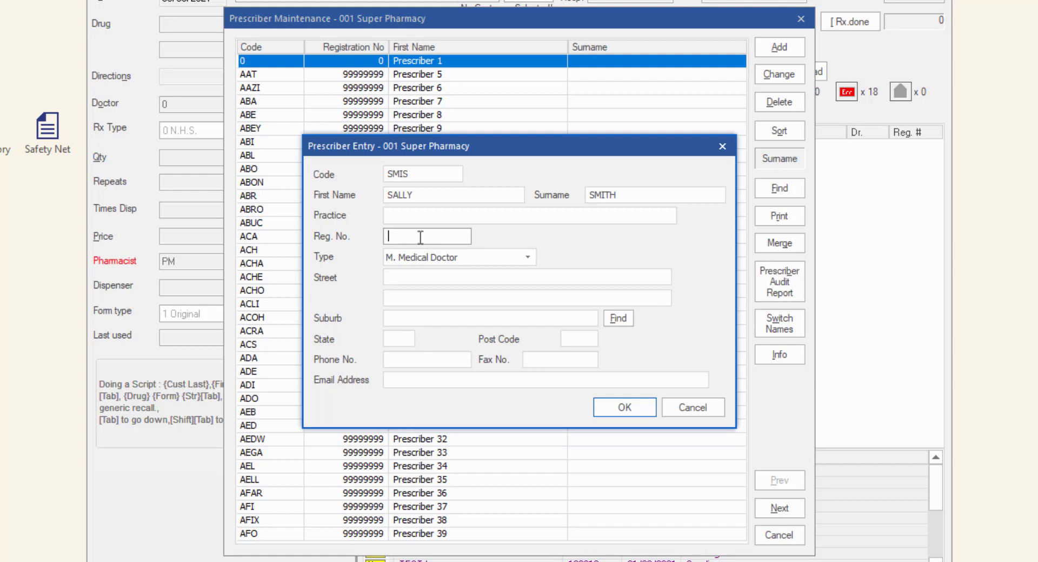
Set the new prescriber's Type to P. Pharmacist prescriber
click(525, 260)
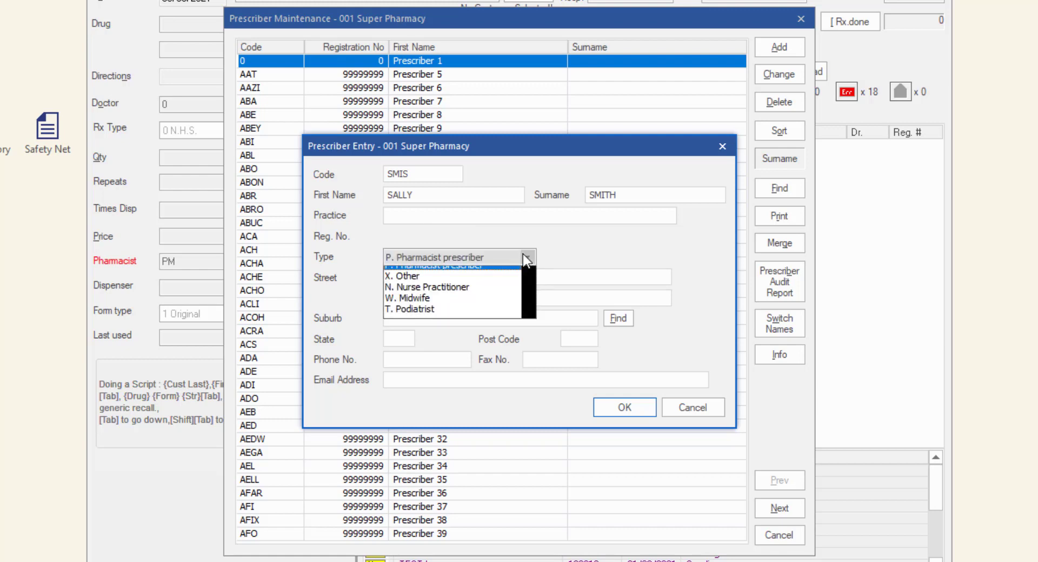
key(Down)
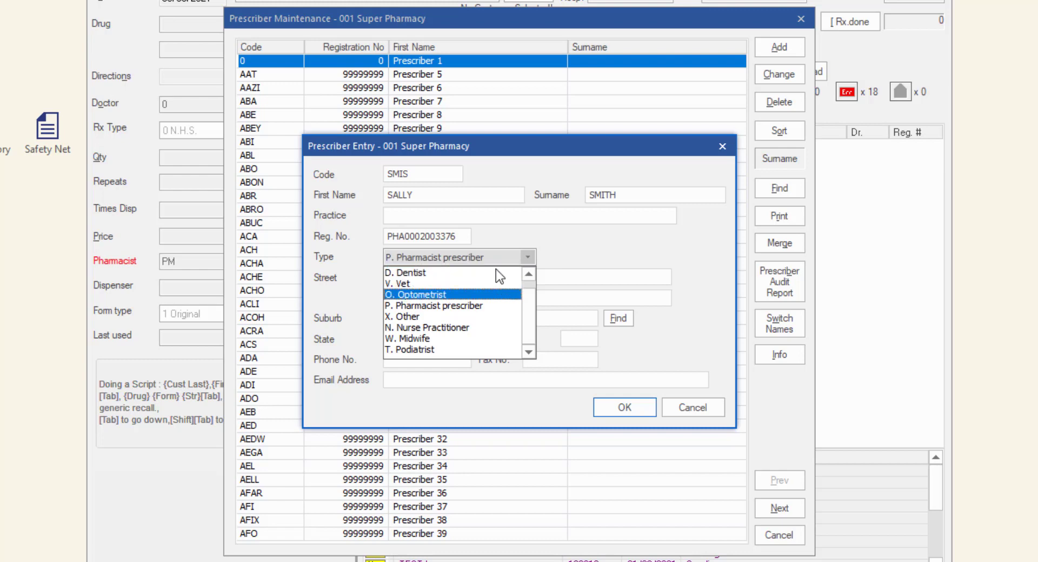
key(Down)
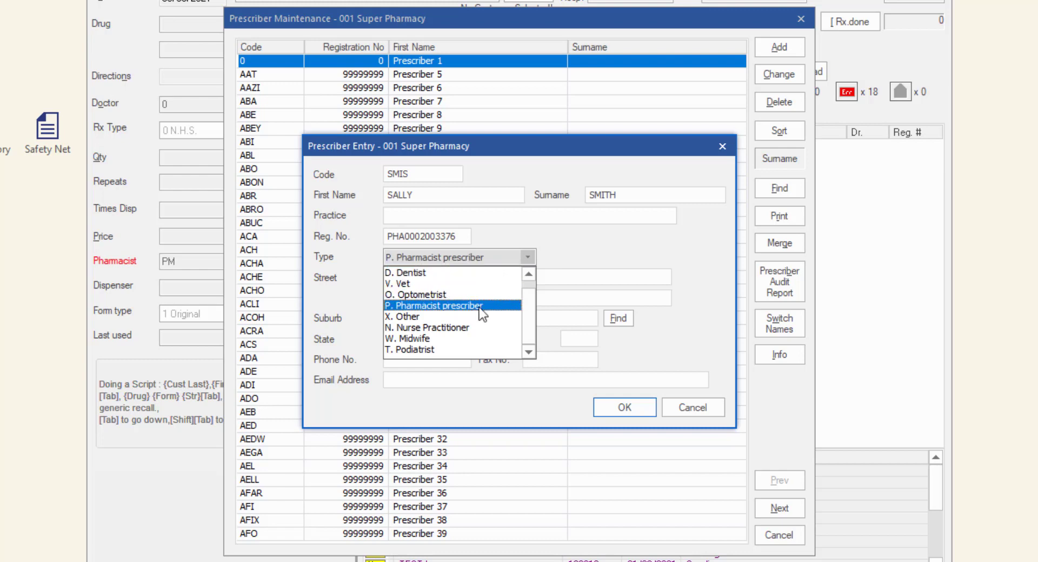
click(480, 306)
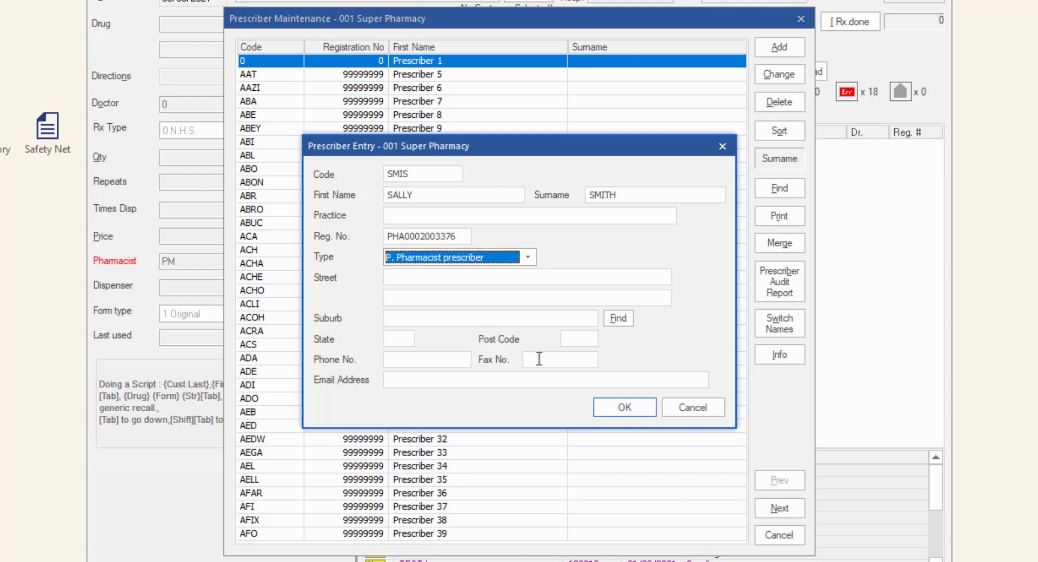
Save the prescriber, then cycle the list sort through first name, registration number and code back to surname
click(596, 411)
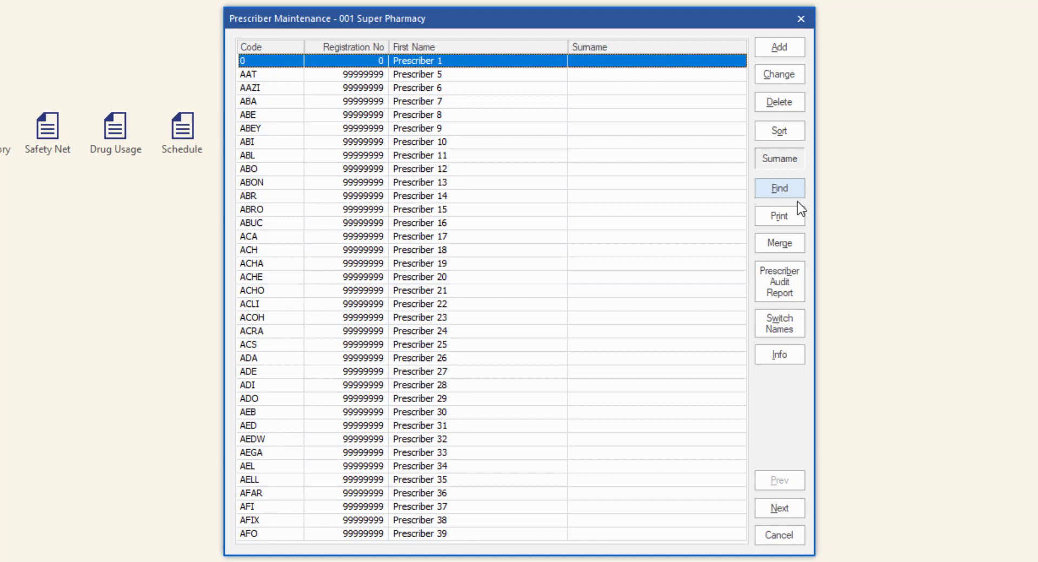
click(796, 136)
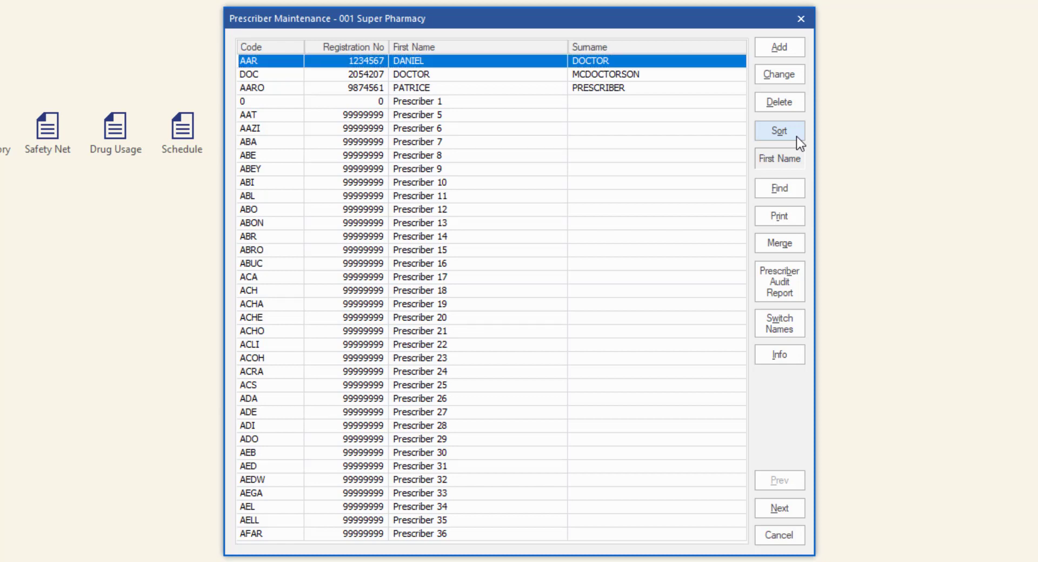
click(797, 136)
click(797, 136)
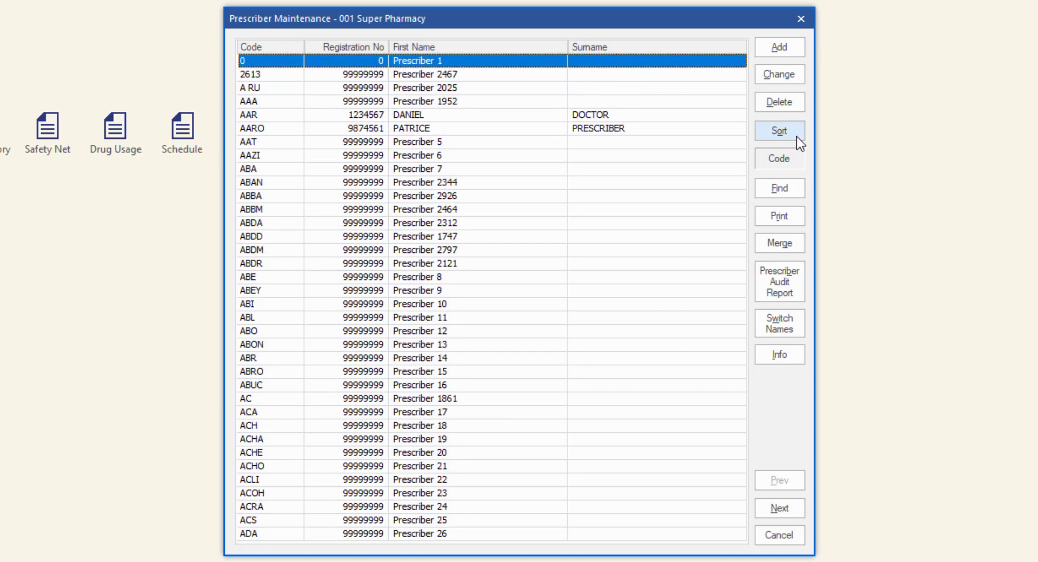
click(796, 137)
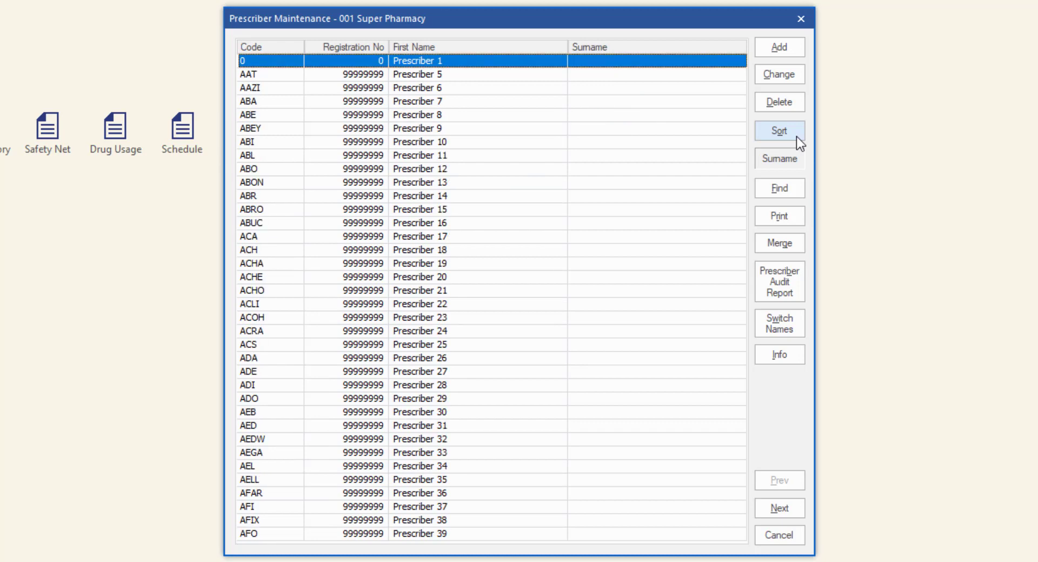
Search prescribers by starting surname 'smith', narrowing the list to the SMIS entry
click(789, 189)
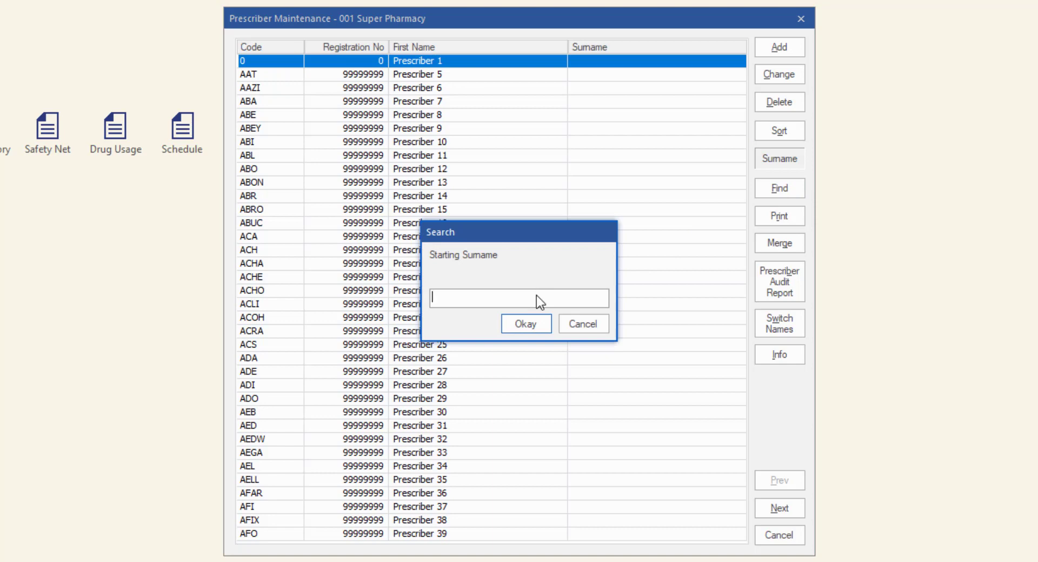
text(smith)
key(Return)
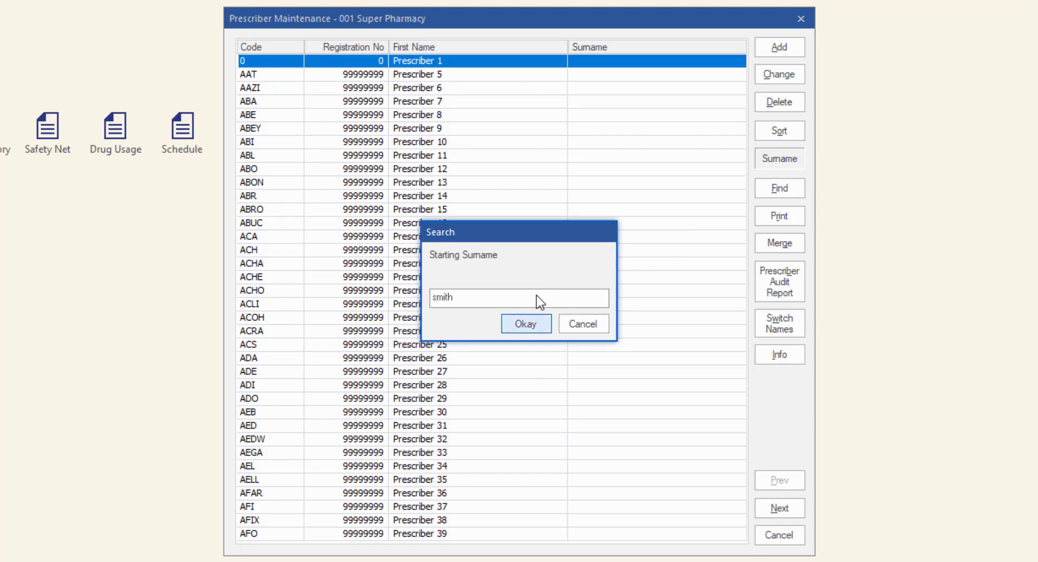
click(541, 325)
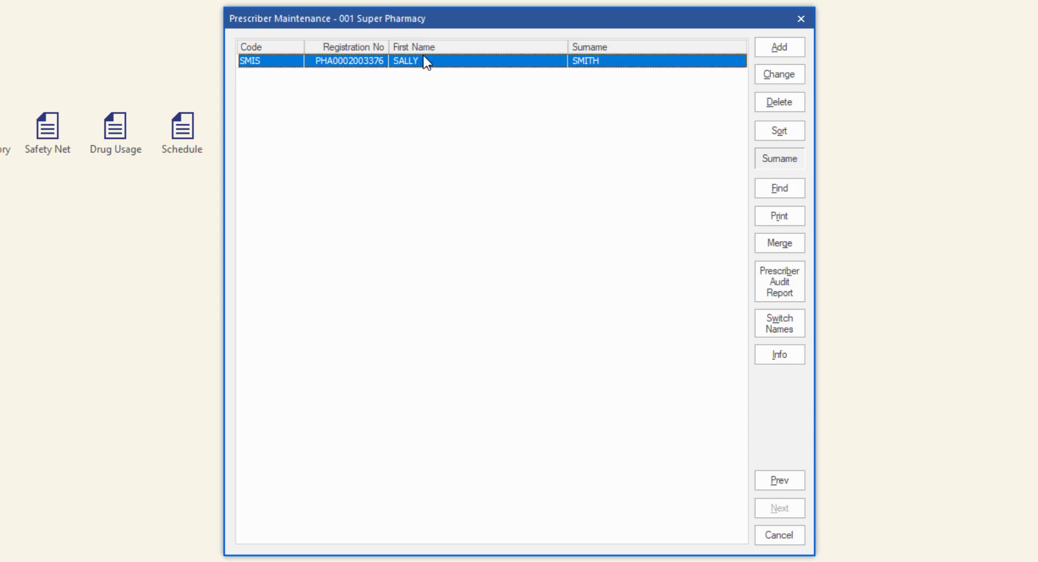
Edit the SMIS prescriber record to add post code 3000 and save it
click(766, 74)
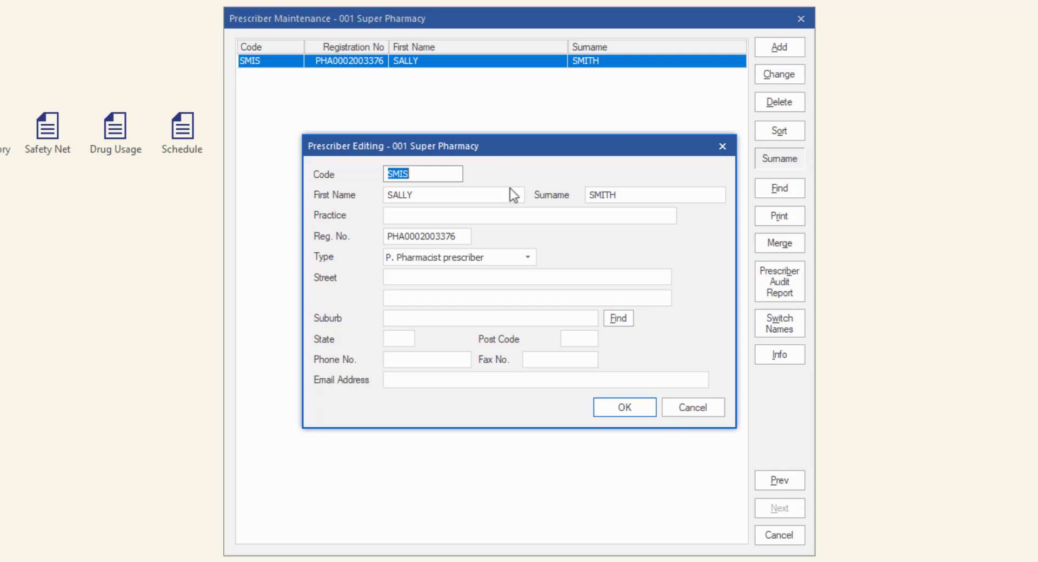
click(585, 341)
text(30)
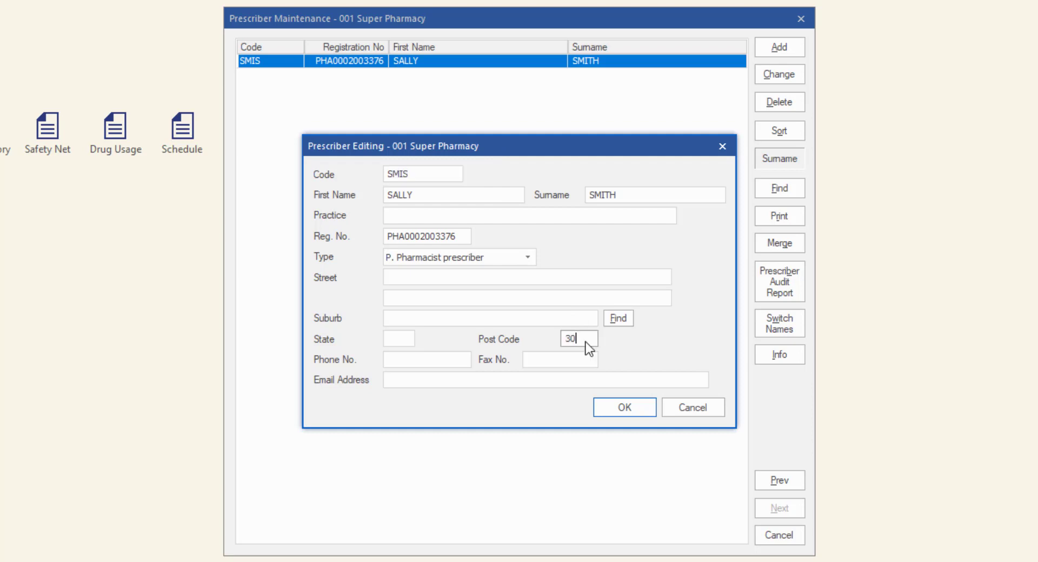
text(00)
click(634, 408)
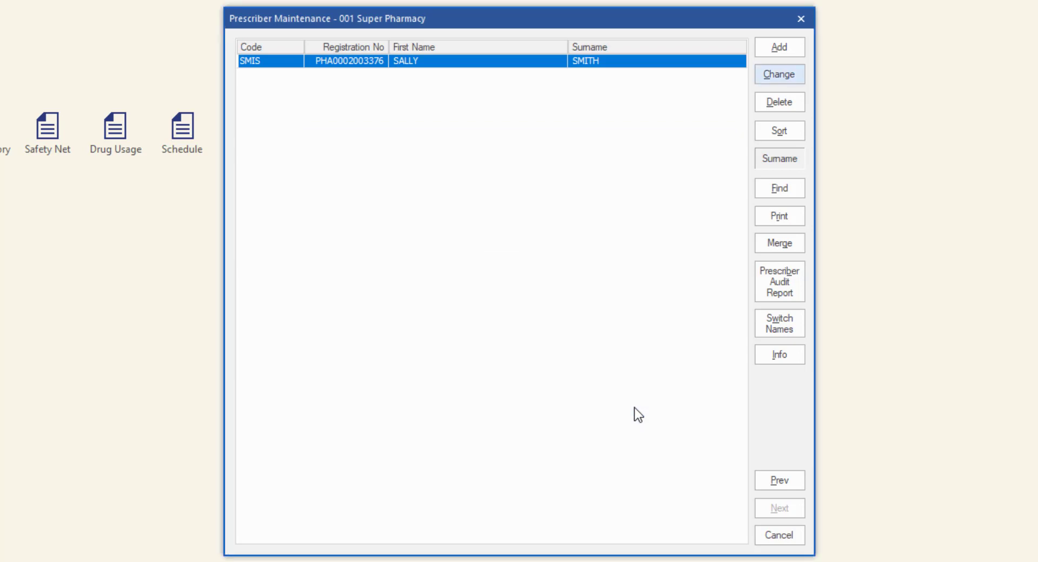
Cancel out of Prescriber Maintenance back to the Launch Pad
click(784, 540)
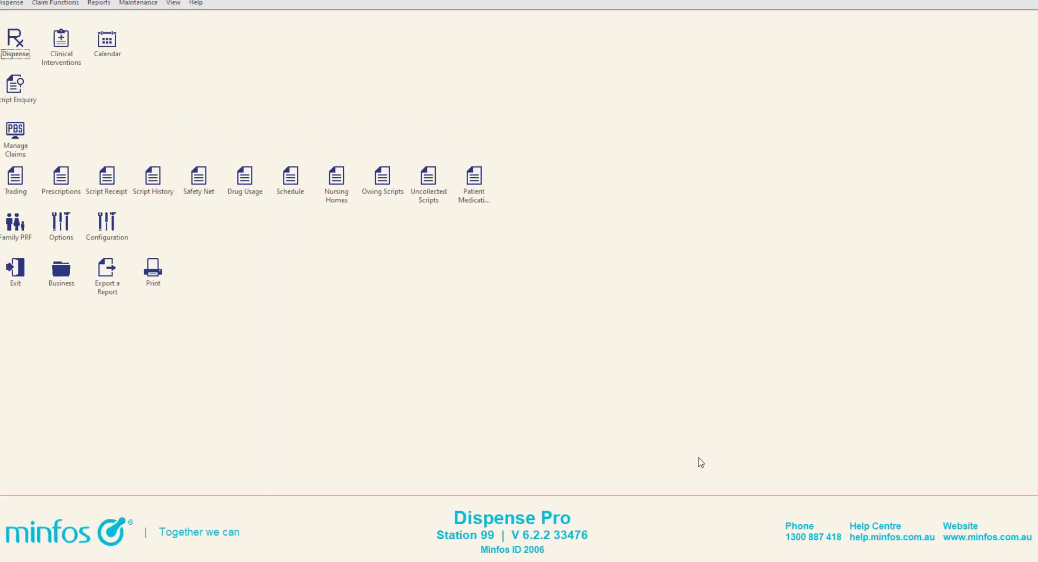